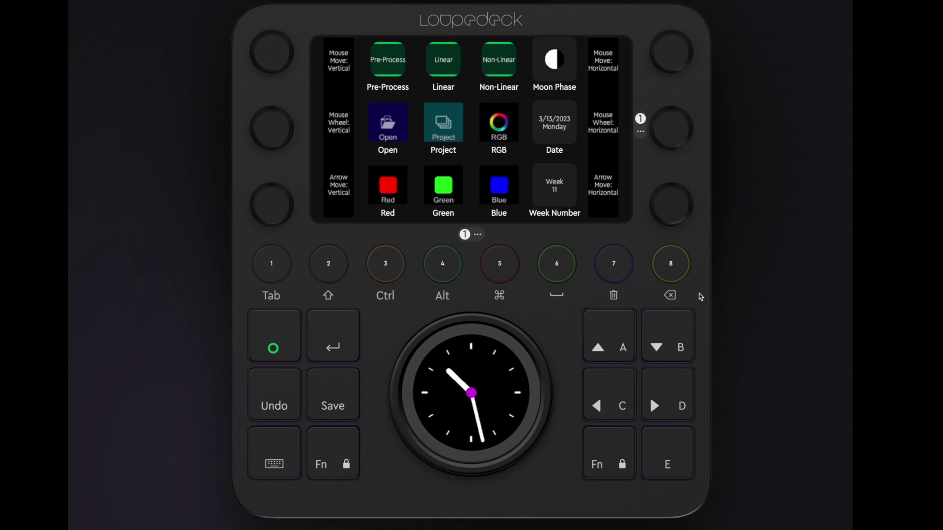
pyautogui.moveTo(700, 296); pyautogui.dragTo(678, 274)
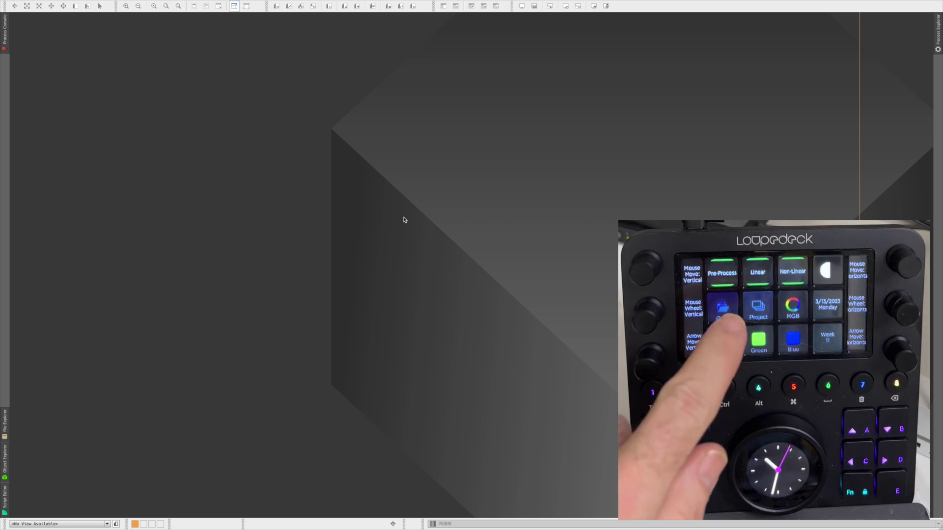
# - Open the image file Orion_Antlia_Col.xisf from the M42 folder
pyautogui.press('super+o')
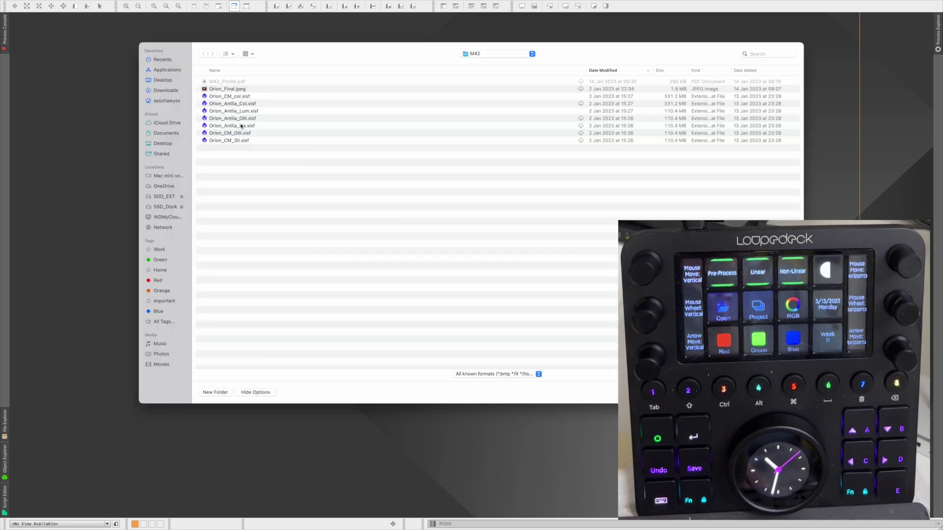
pyautogui.doubleClick(248, 105)
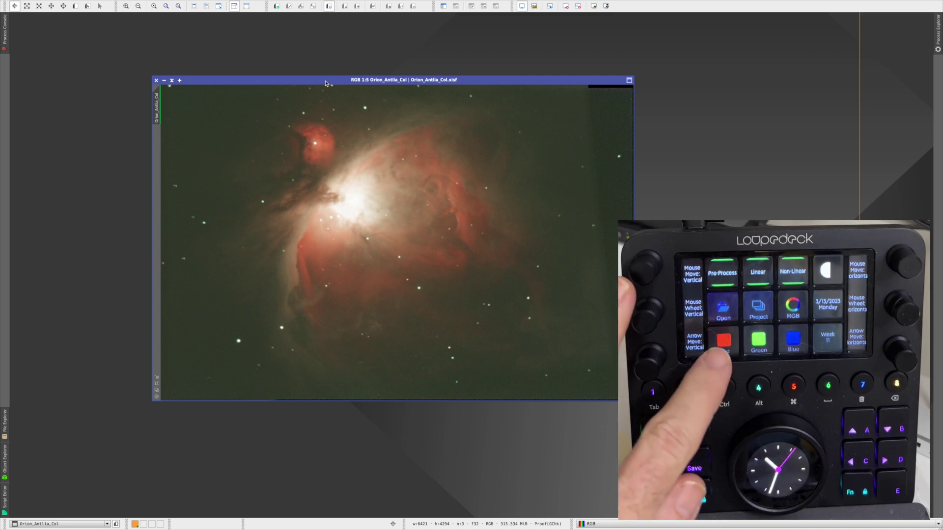
# - View the image's red, green and blue channels in turn and return to the combined RGB display
pyautogui.hotkey('ctrl', '1')
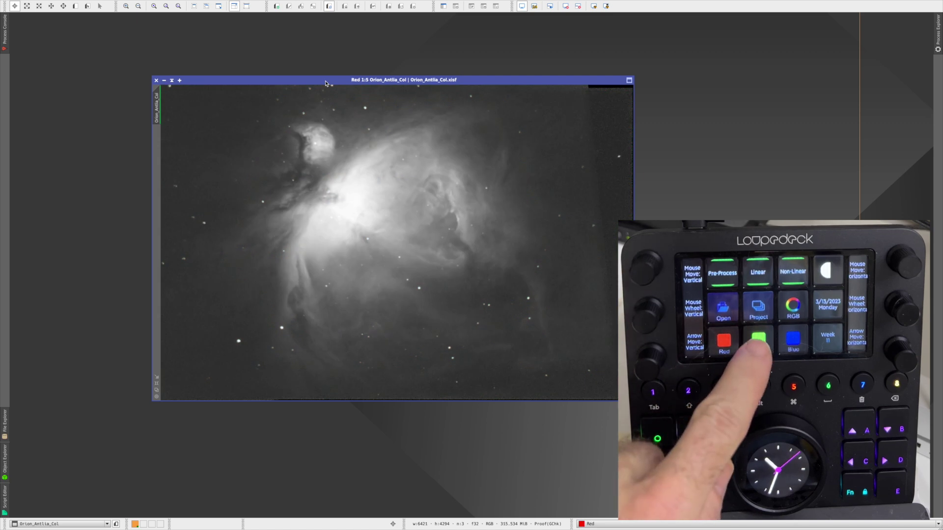
pyautogui.hotkey('ctrl', '2')
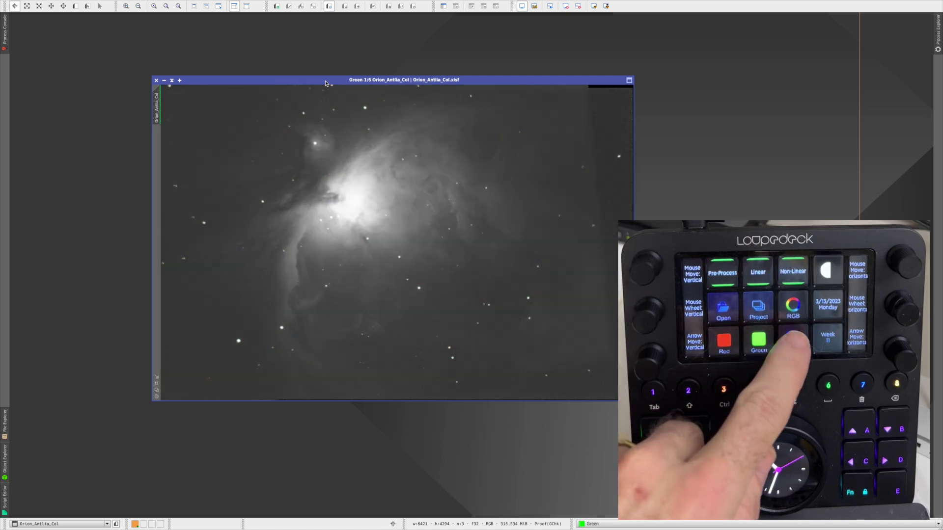
pyautogui.hotkey('ctrl', '3')
pyautogui.hotkey('ctrl', '0')
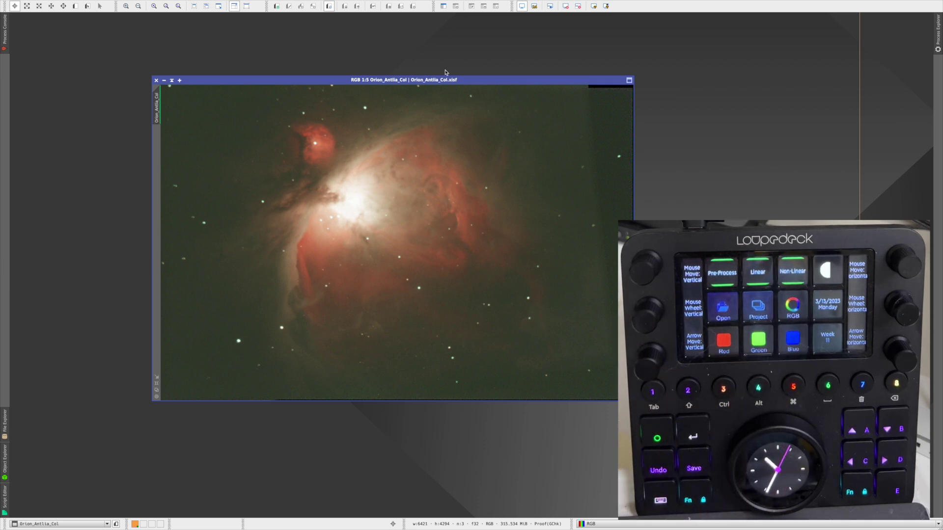
# - Remove the screen stretch from the colour image and reapply an automatic stretch
pyautogui.hotkey('ctrl', 'F12')
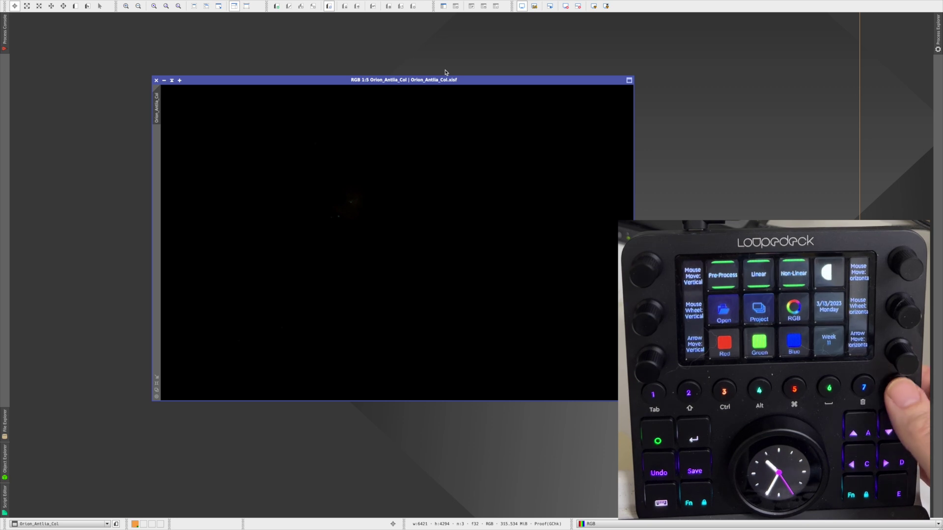
pyautogui.hotkey('ctrl', 'a')
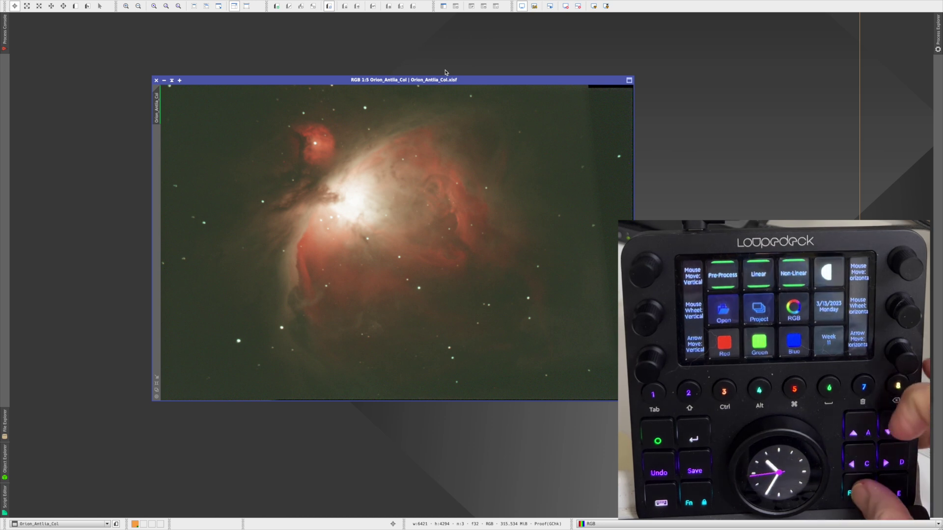
# - Inspect the nebula's detail at 1:1 magnification and return to the 1:5 overview of the whole image
pyautogui.hotkey('ctrl', '1')
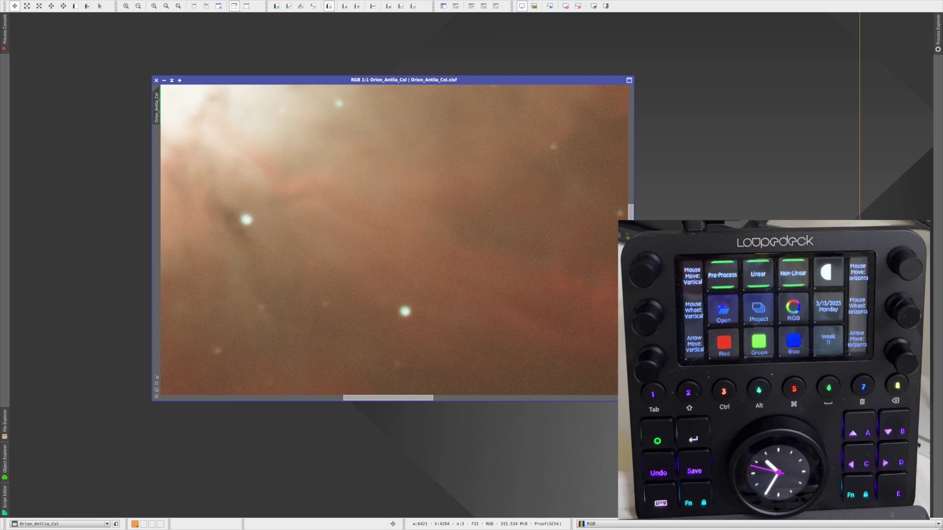
pyautogui.scroll(10, 614, 182)
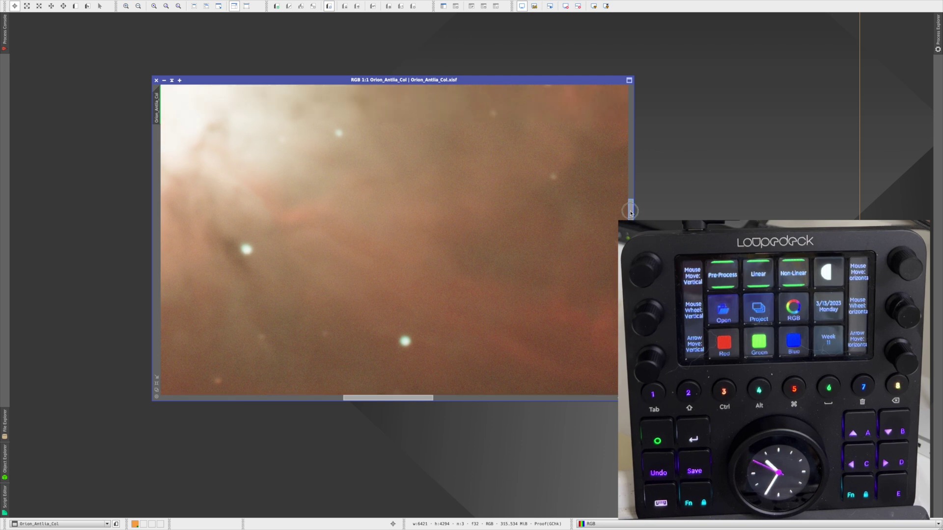
pyautogui.scroll(-4, 615, 182)
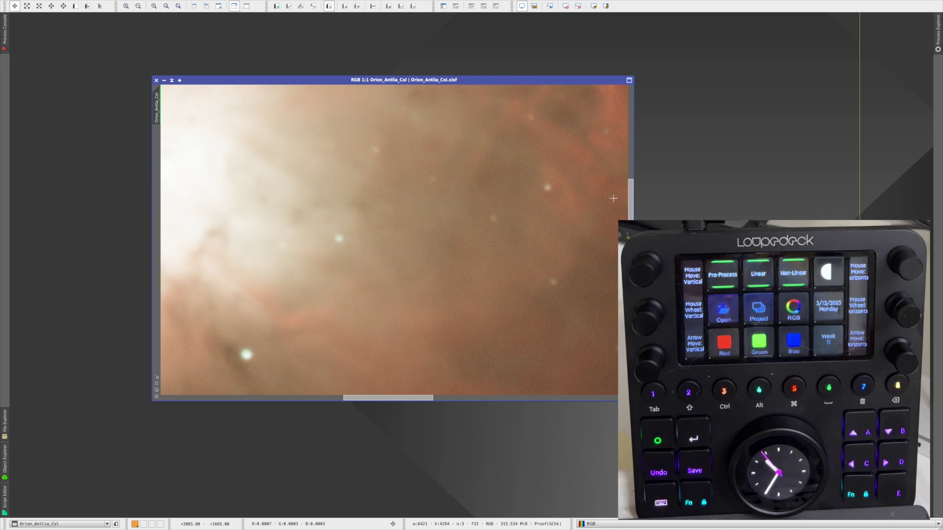
pyautogui.press('-')
pyautogui.press('-')
pyautogui.press('-')
pyautogui.press('-')
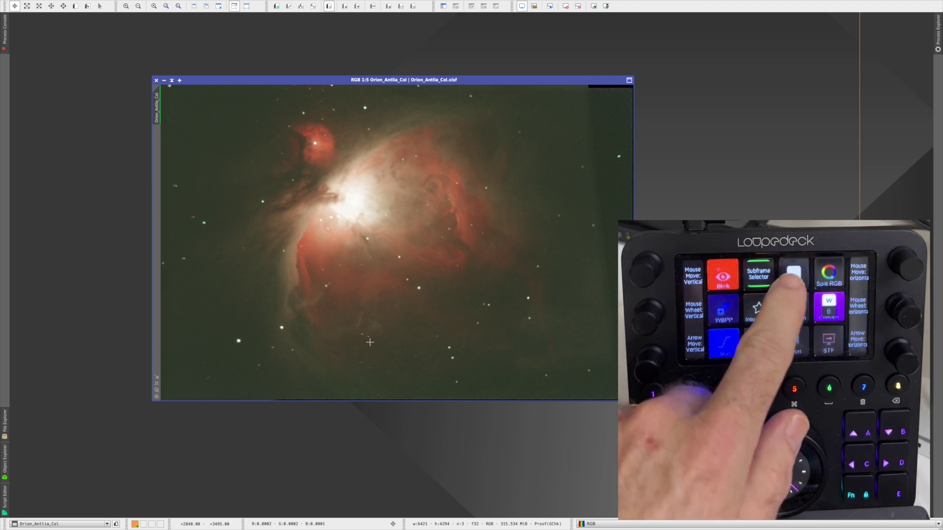
# - Extract the colour image's luminance as a separate grayscale image, and iconize it once it is auto-stretched
pyautogui.press('Menu')
pyautogui.press('Return')
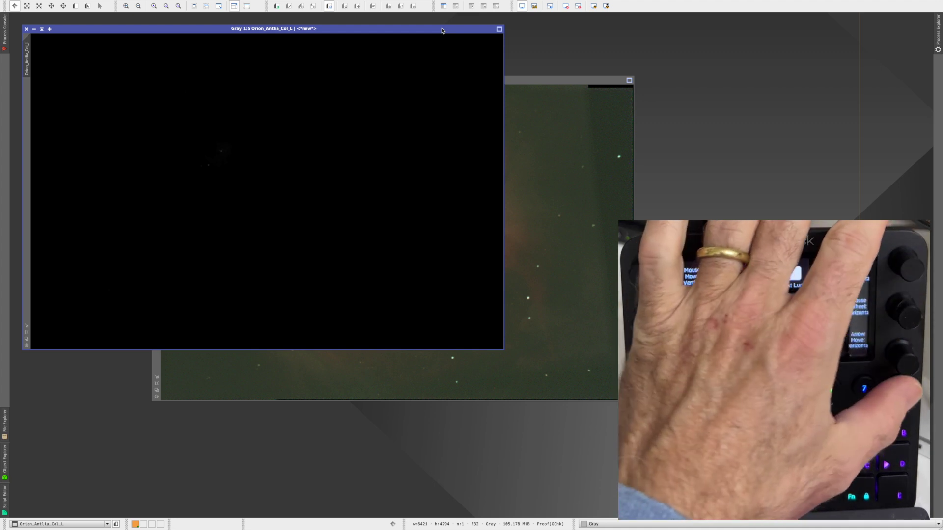
pyautogui.hotkey('ctrl', 'a')
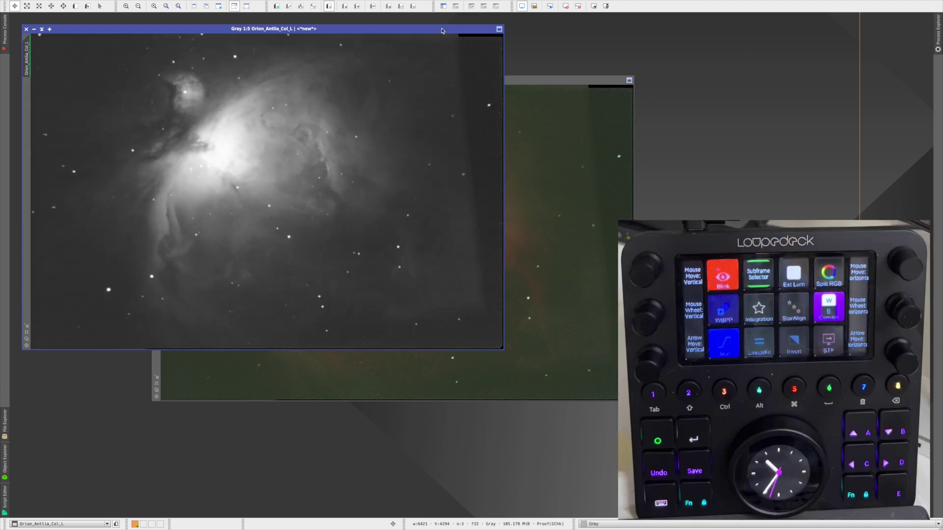
pyautogui.doubleClick(441, 31)
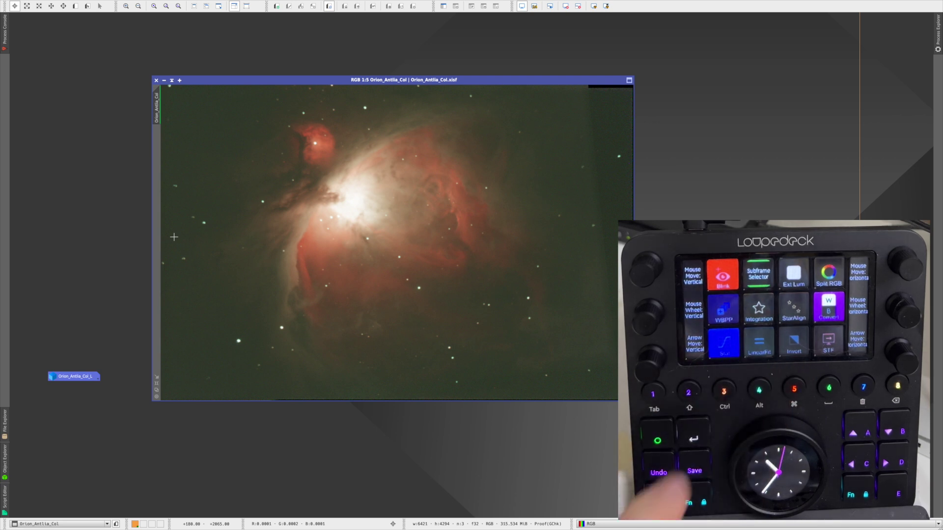
# - Open the Statistics window and close it without selecting a view
pyautogui.rightClick(174, 238)
pyautogui.press('Return')
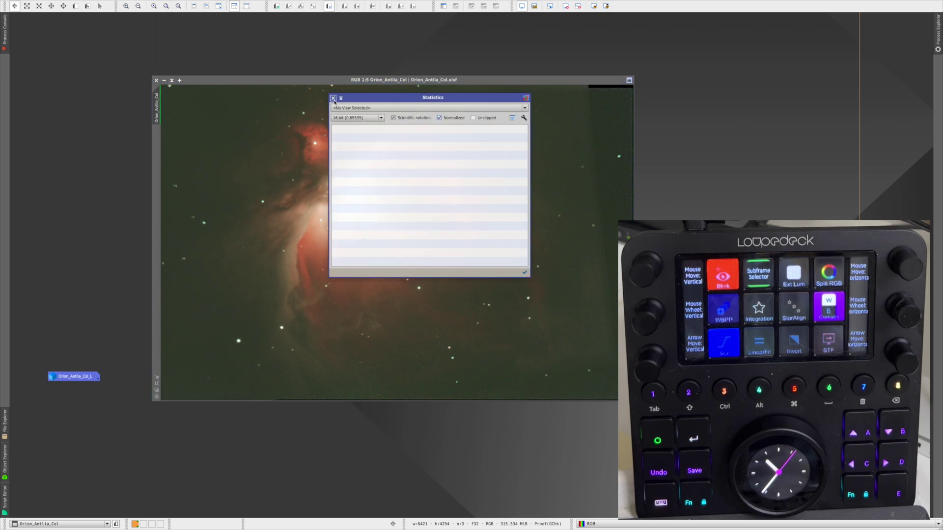
pyautogui.press('Escape')
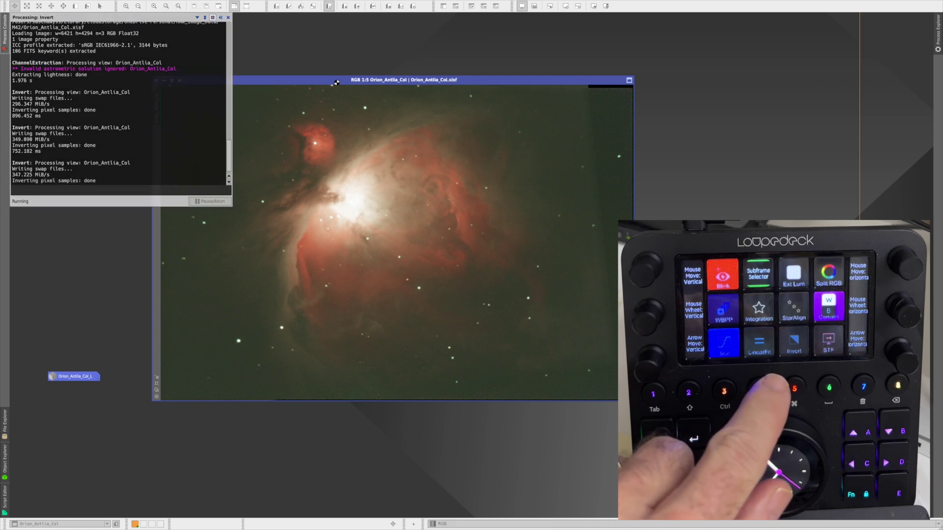
# - Invert the colour image and invert it back to its original colours
pyautogui.hotkey('ctrl', 'a')
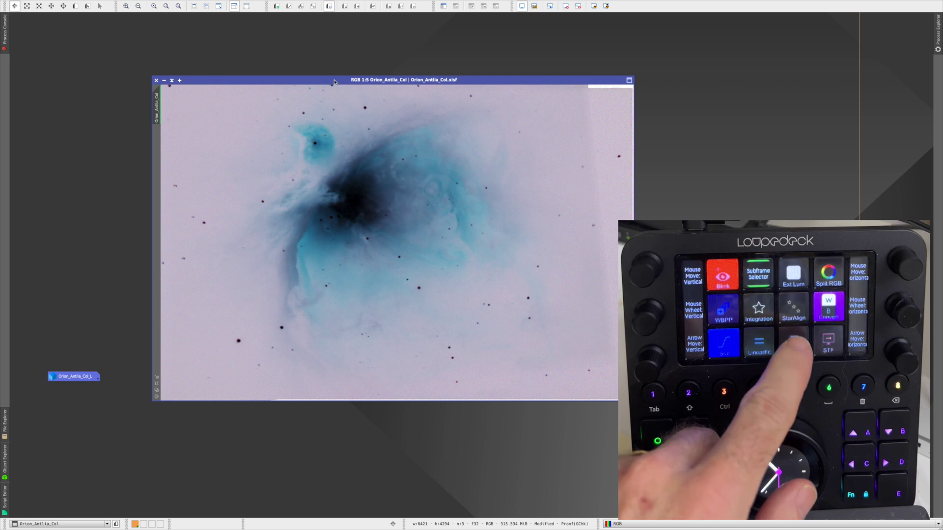
pyautogui.hotkey('ctrl', 'i')
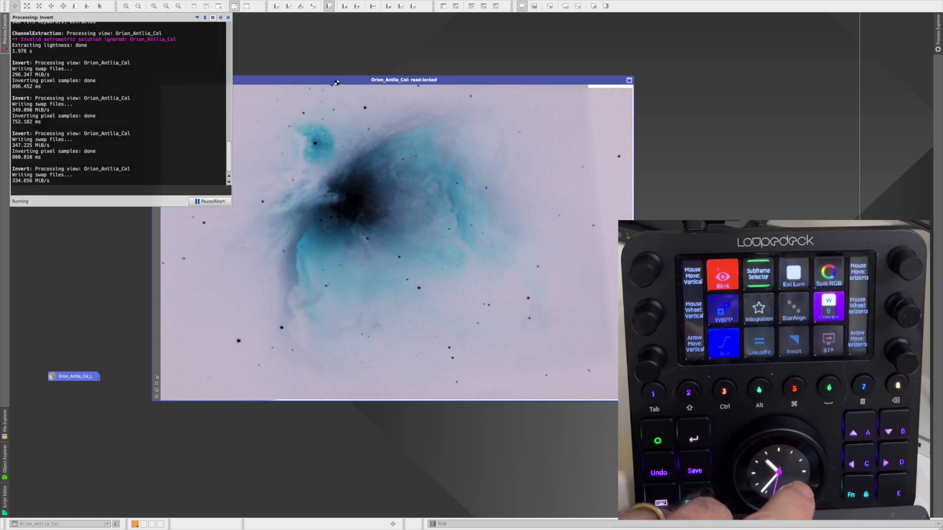
pyautogui.hotkey('ctrl', 'a')
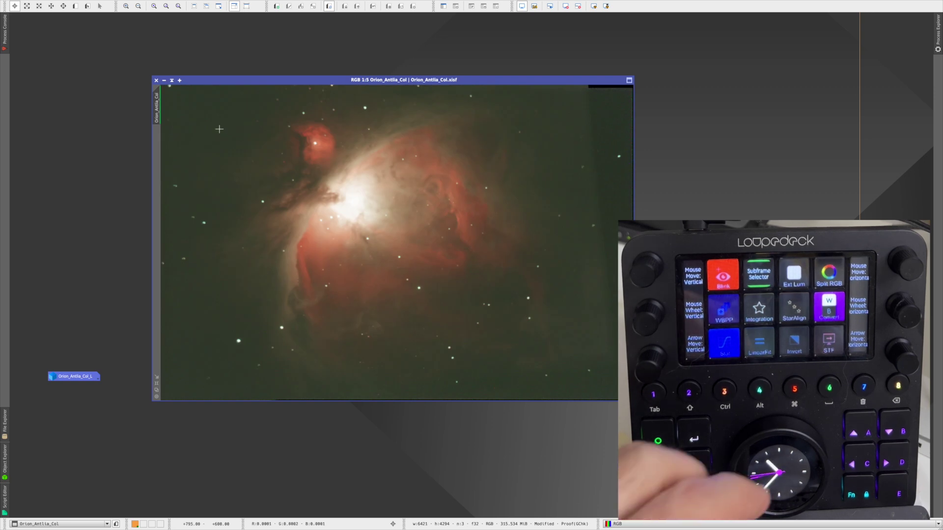
# - Auto-stretch the colour image in ScreenTransferFunction with the RGB channels unlinked
pyautogui.hotkey('ctrl', 'F12')
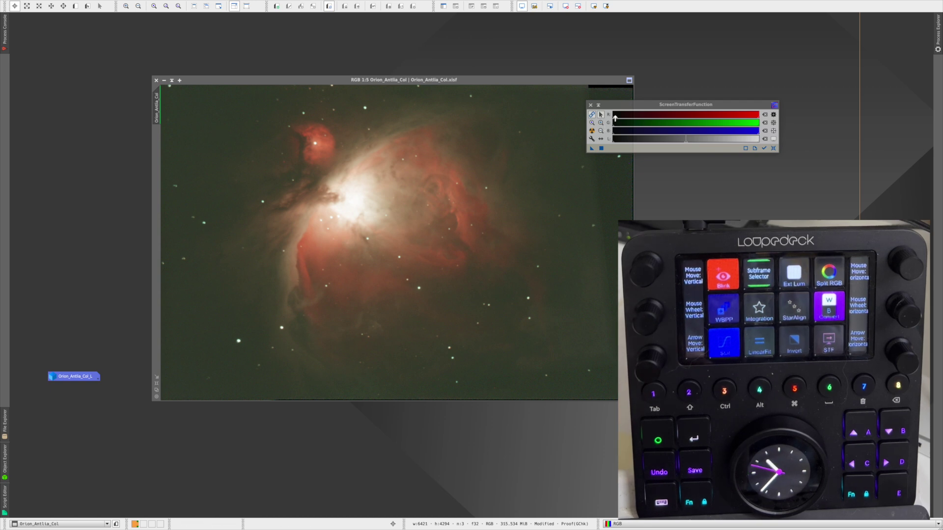
pyautogui.click(590, 115)
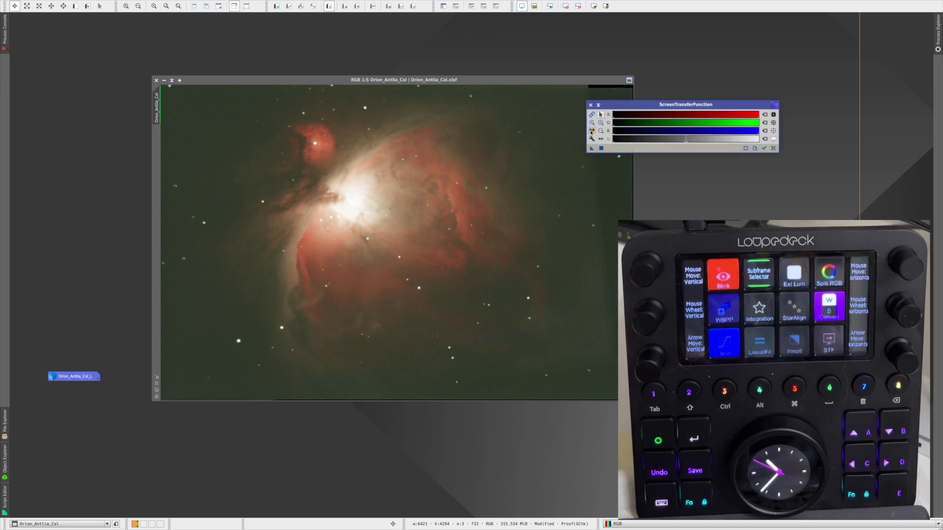
pyautogui.click(592, 130)
pyautogui.click(591, 105)
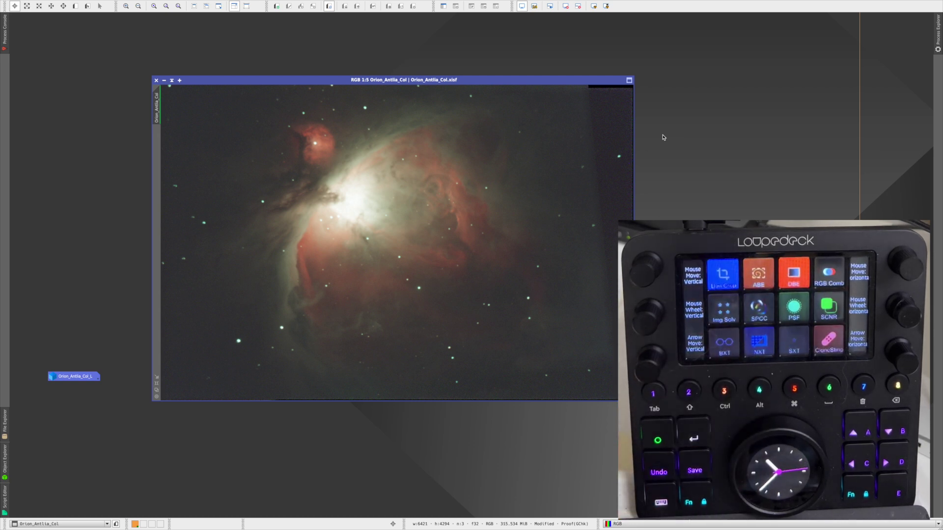
# - Crop the uneven borders off the colour image with DynamicCrop, keeping an area of about 5201 × 3999 pixels
pyautogui.hotkey('alt', 'p')
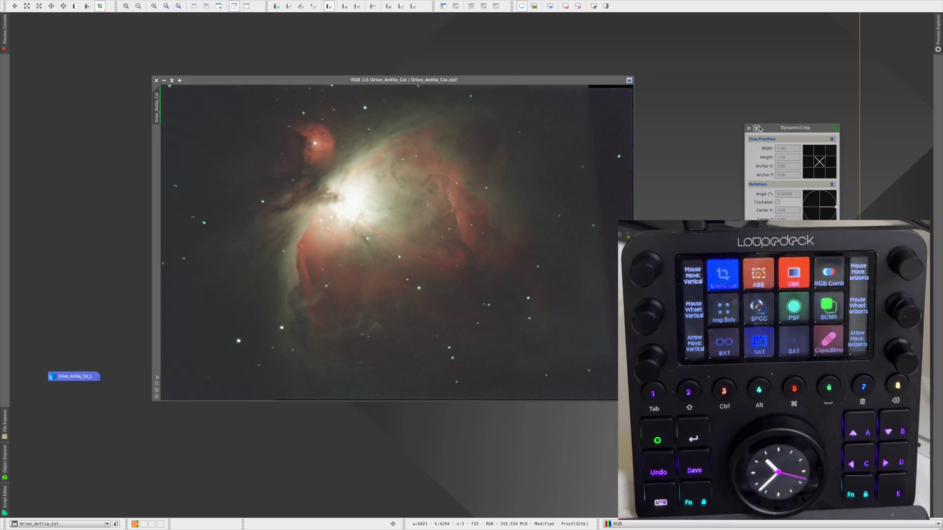
pyautogui.moveTo(760, 129); pyautogui.dragTo(674, 129)
pyautogui.press('Return')
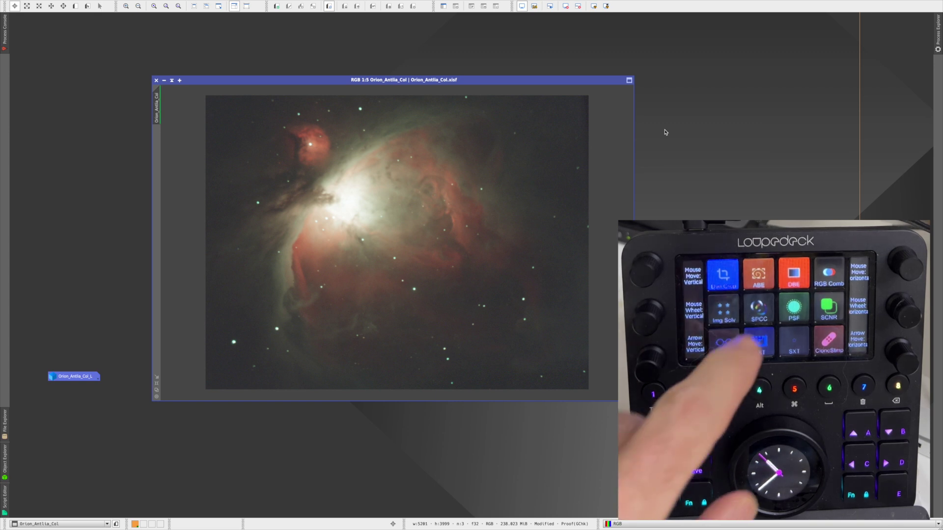
# - Subtract the background gradient with AutomaticBackgroundExtractor, discarding the background model and auto-stretching the corrected image
pyautogui.hotkey('alt', 'p')
pyautogui.press('Return')
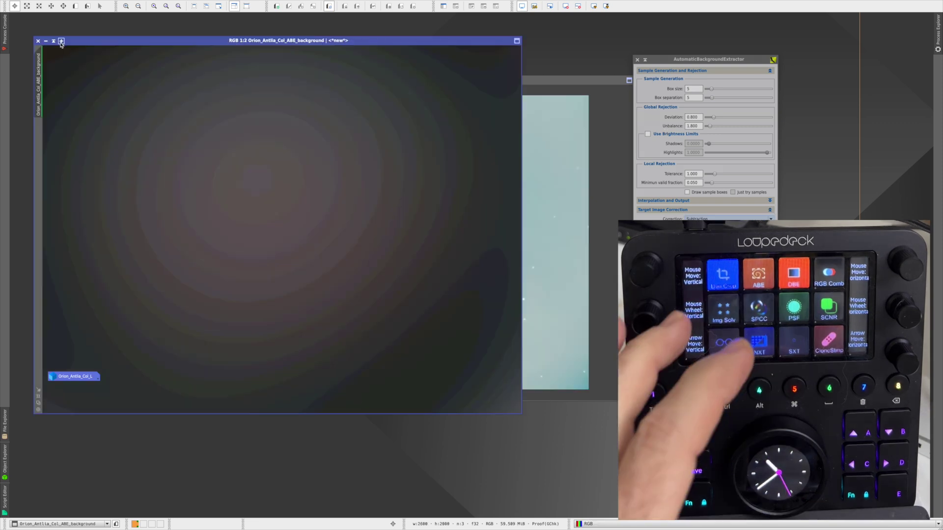
pyautogui.click(38, 41)
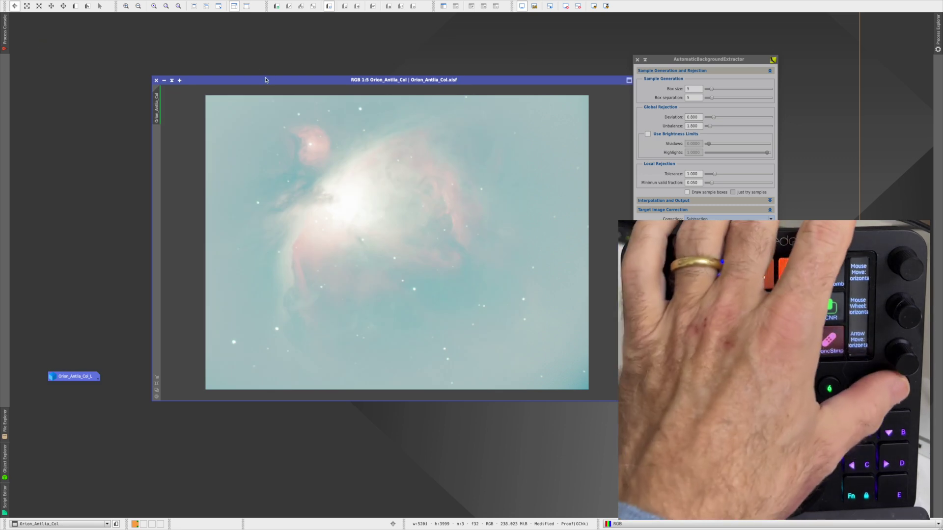
pyautogui.hotkey('ctrl', 'a')
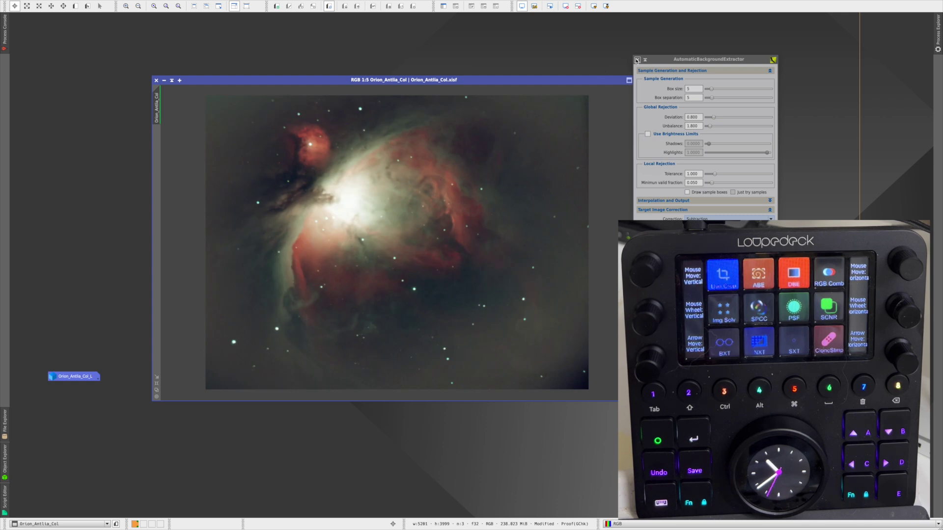
pyautogui.click(637, 60)
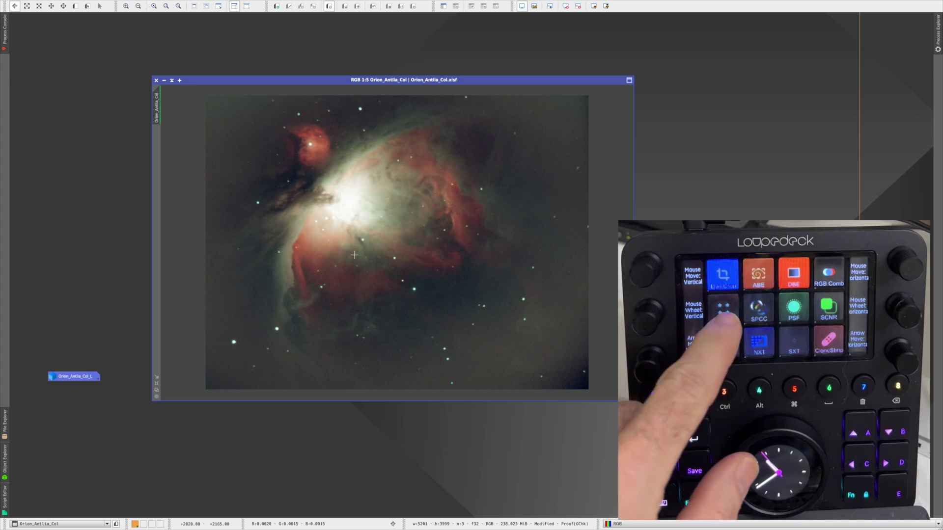
# - Look at the Image Plate Solver, SpectrophotometricColorCalibration and PSF Image Creator dialogs, closing each without running it
pyautogui.hotkey('ctrl', 'shift', 'i')
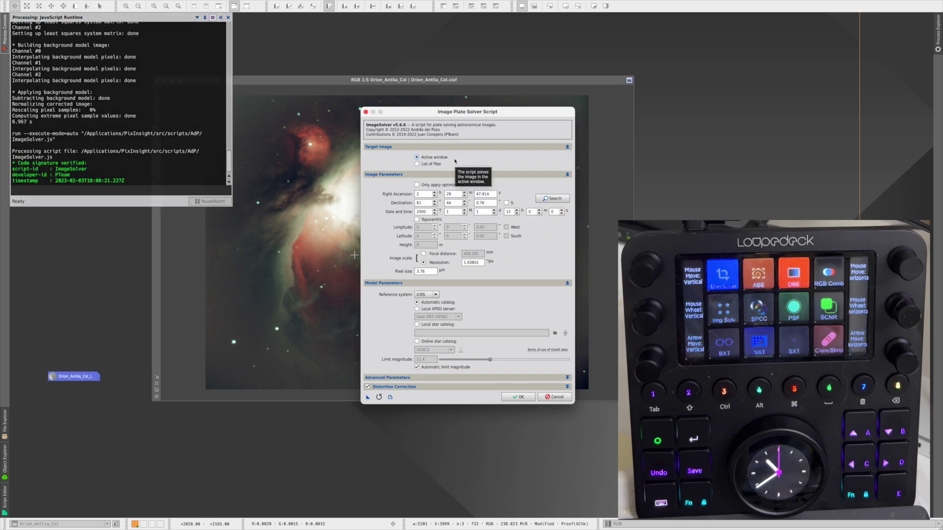
pyautogui.click(555, 397)
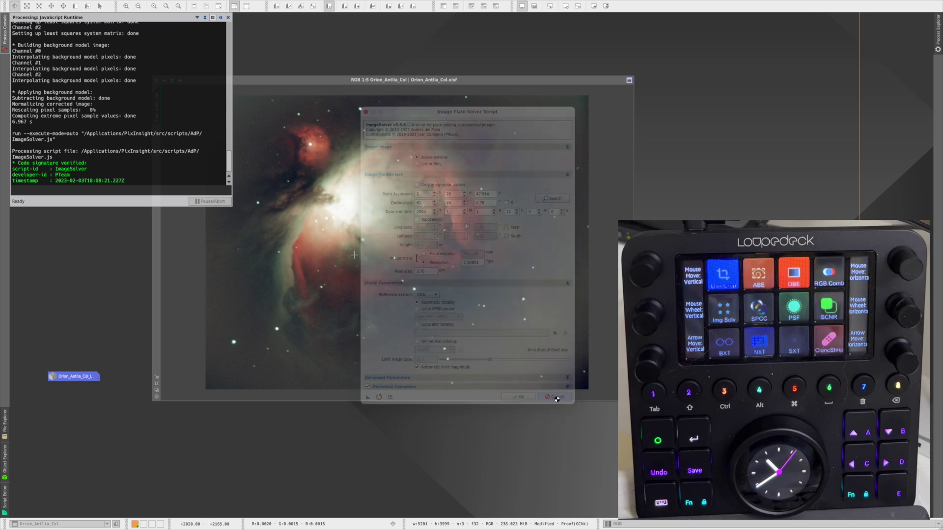
pyautogui.hotkey('ctrl', 'alt', 's')
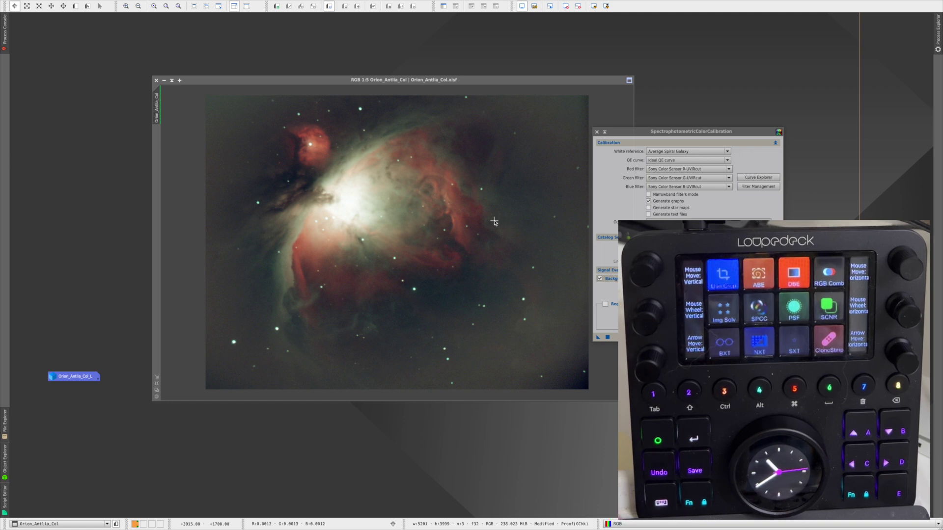
pyautogui.click(597, 132)
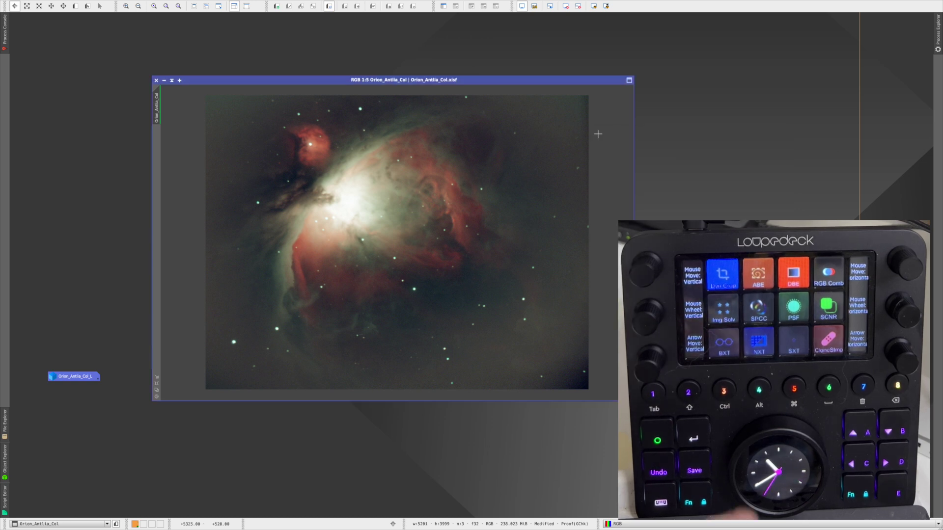
pyautogui.hotkey('alt', 'p')
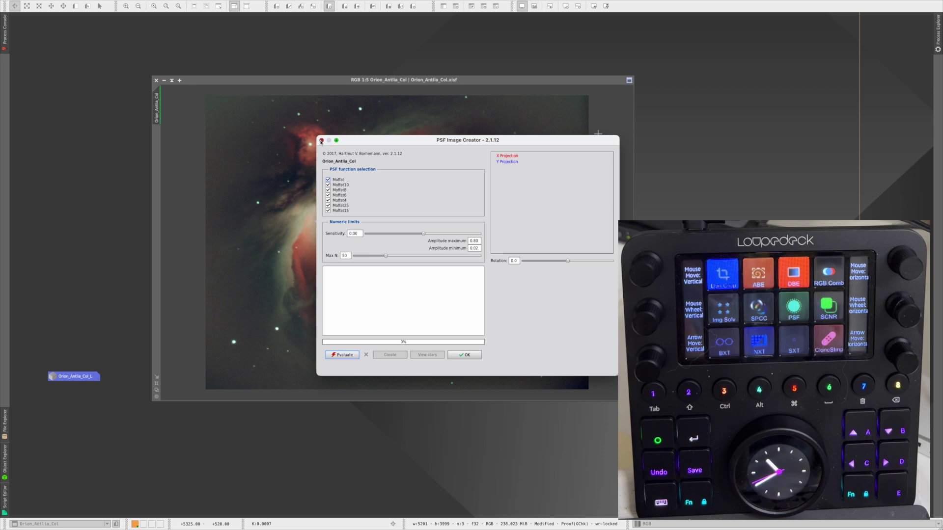
pyautogui.click(321, 141)
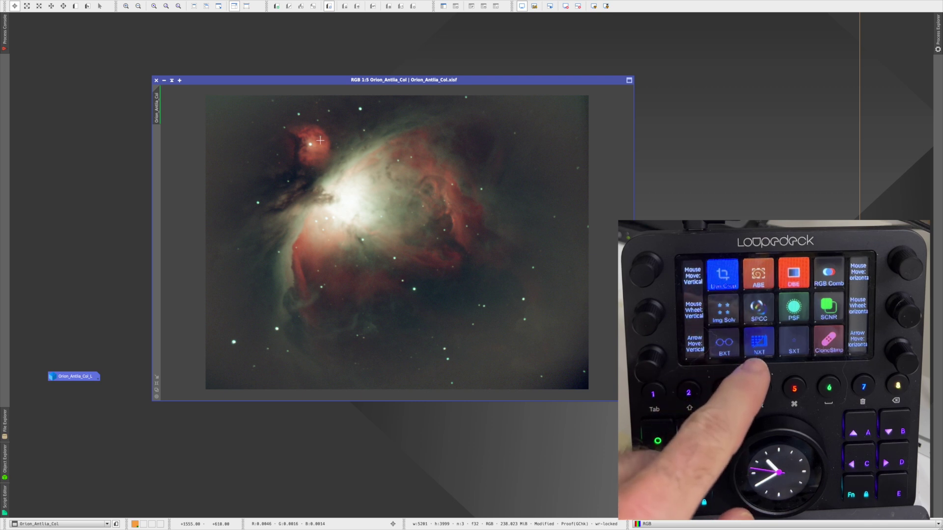
# - Look at the StarXTerminator and CloneStamp dialogs, closing each without applying it
pyautogui.hotkey('ctrl', 'alt', 's')
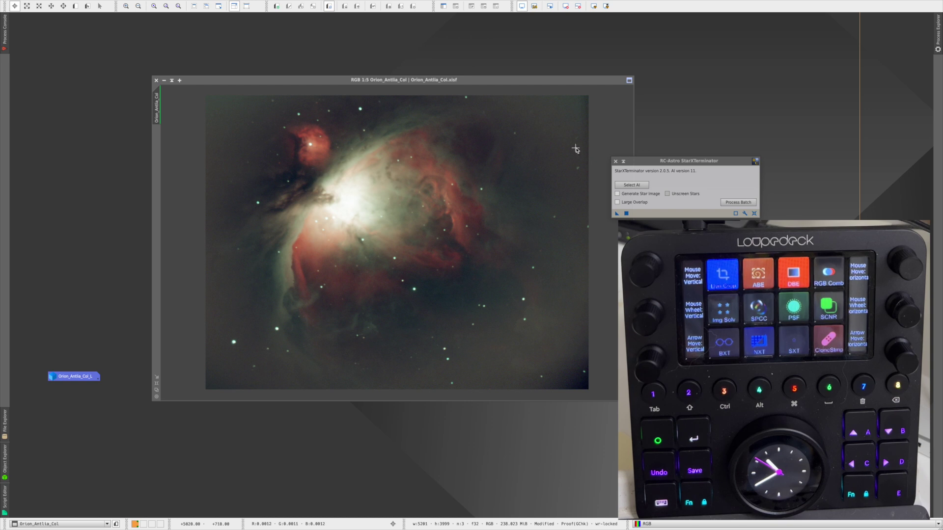
pyautogui.click(615, 162)
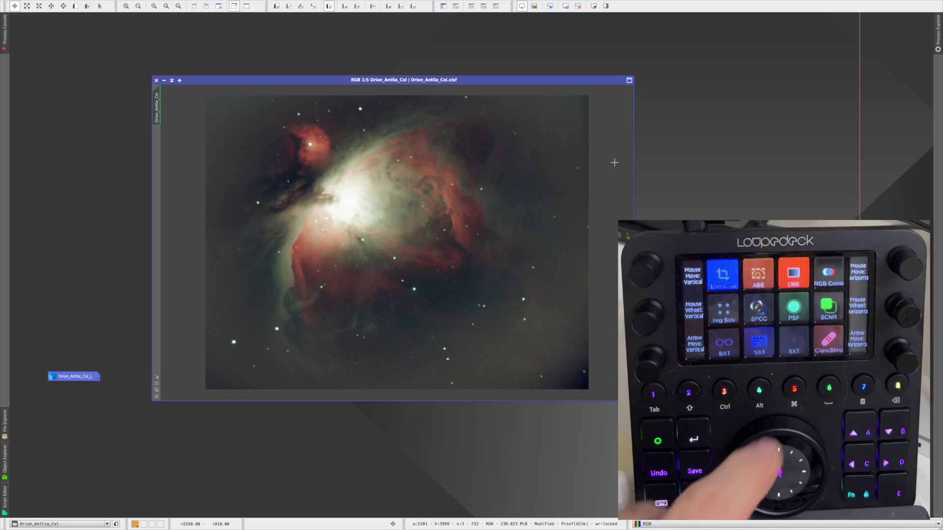
pyautogui.hotkey('alt', 'p')
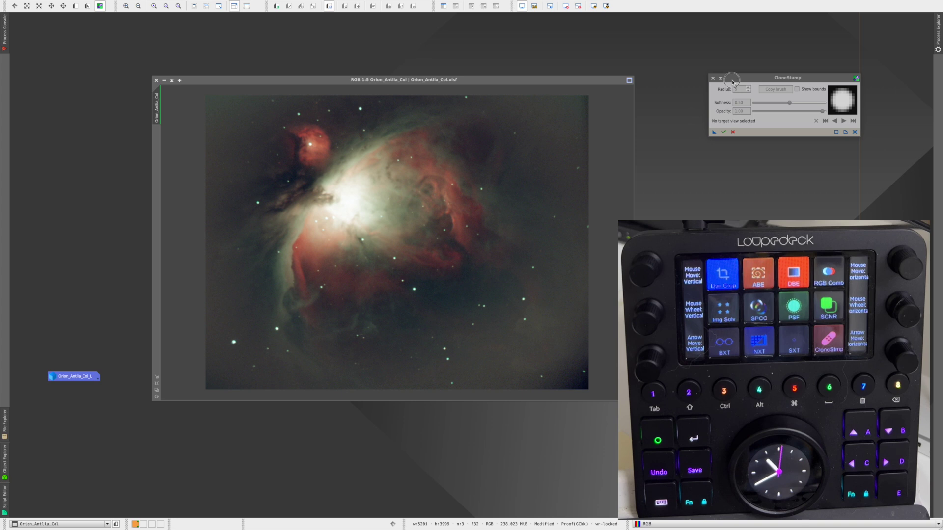
pyautogui.moveTo(732, 82); pyautogui.dragTo(692, 101)
pyautogui.click(674, 101)
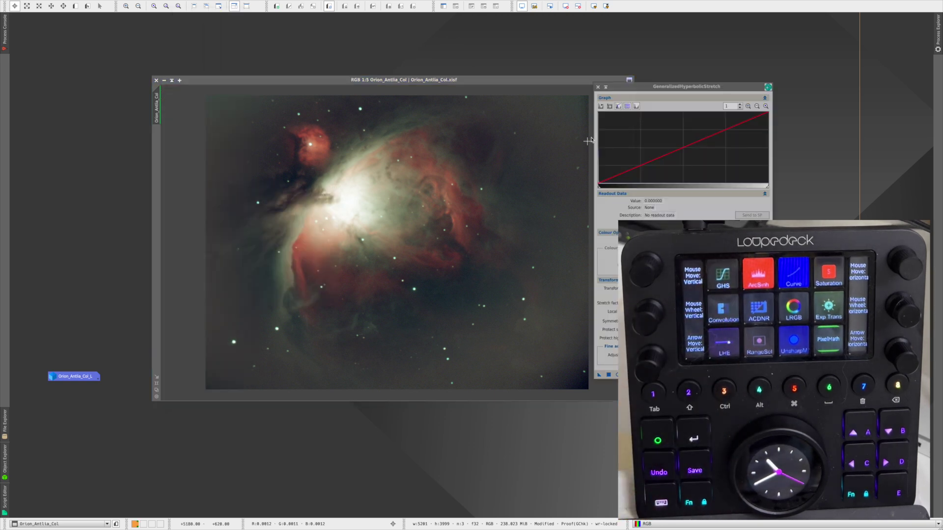
# - Look at the GeneralizedHyperbolicStretch and CurvesTransformation dialogs, closing each without applying a stretch
pyautogui.moveTo(632, 87); pyautogui.dragTo(658, 99)
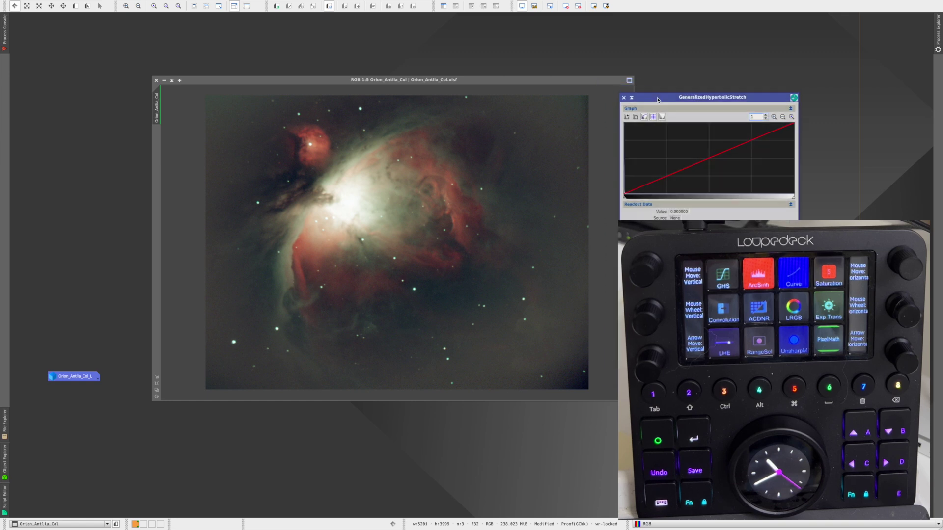
pyautogui.click(624, 98)
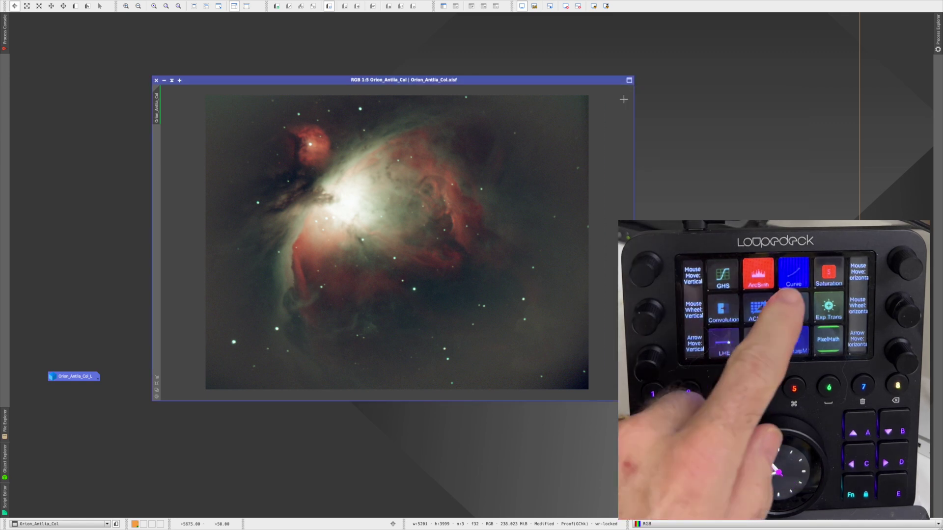
pyautogui.press('Return')
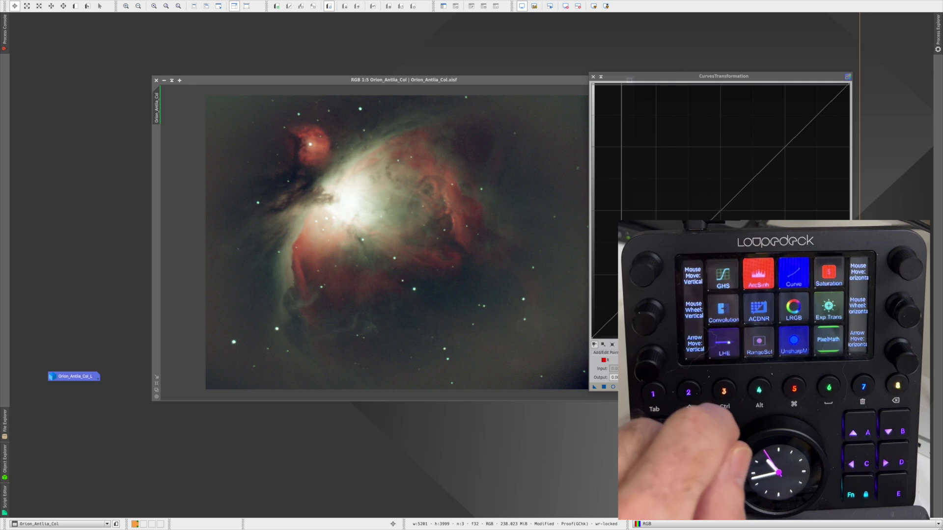
pyautogui.click(594, 76)
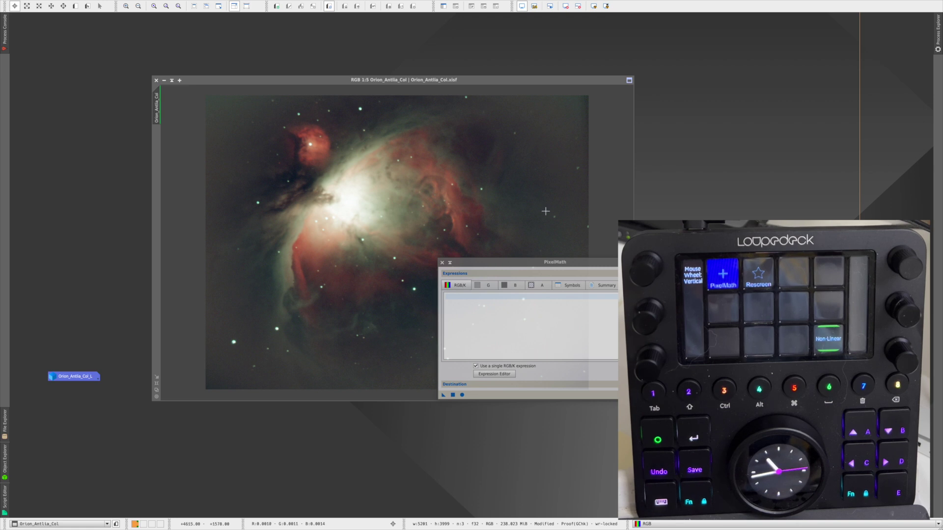
# - Enter the star-rescreening expression ~((~starless)*(~stars)) in PixelMath and close the dialog without applying it
pyautogui.click(455, 297)
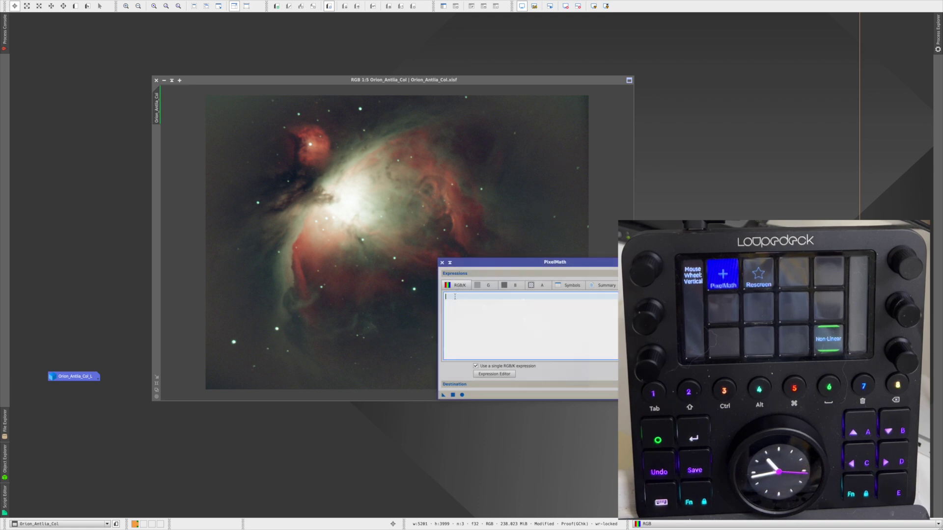
pyautogui.write('~((~starless)*(~stars))')
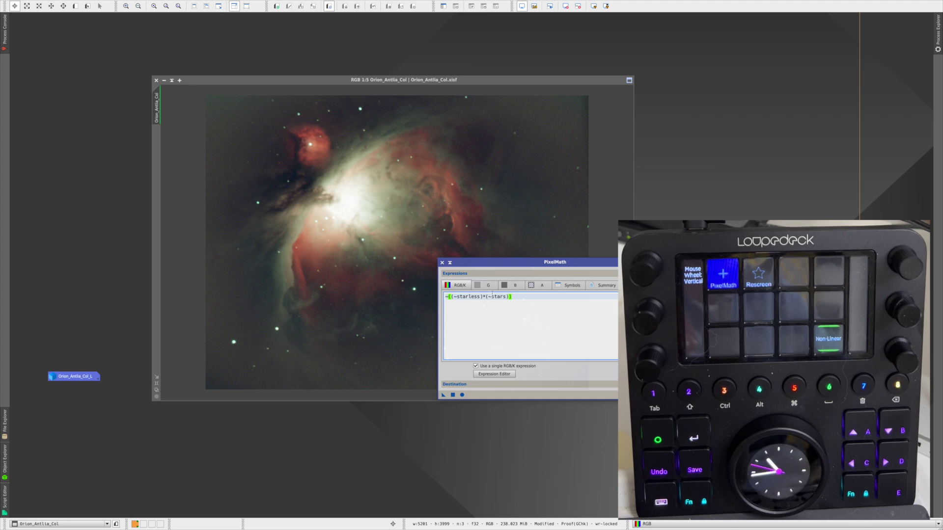
pyautogui.click(443, 264)
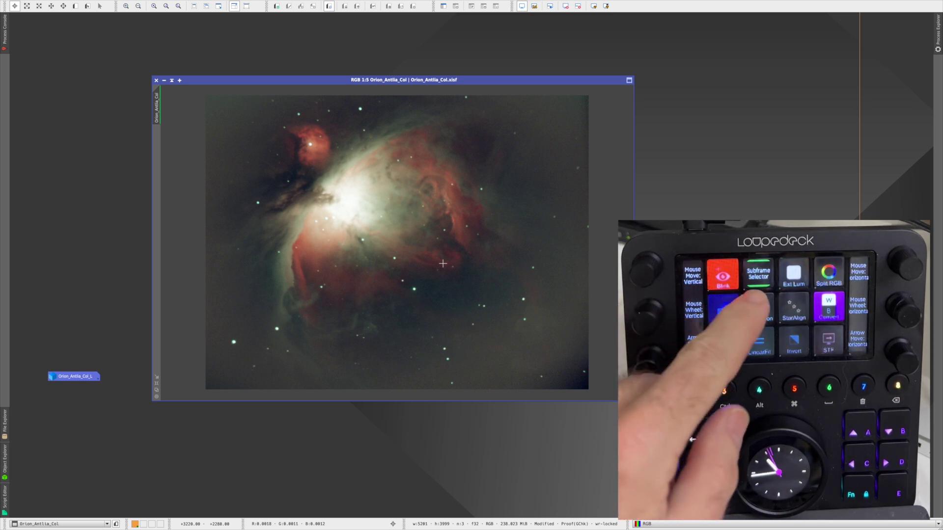
# - Set the SubframeSelector approval expression to StarsSigma > -2 && FWHMSigma < 2 && PSFSNRSigma < 2 && PSFSignalWeightSigma < 2
pyautogui.hotkey('alt', 'p')
pyautogui.press('Return')
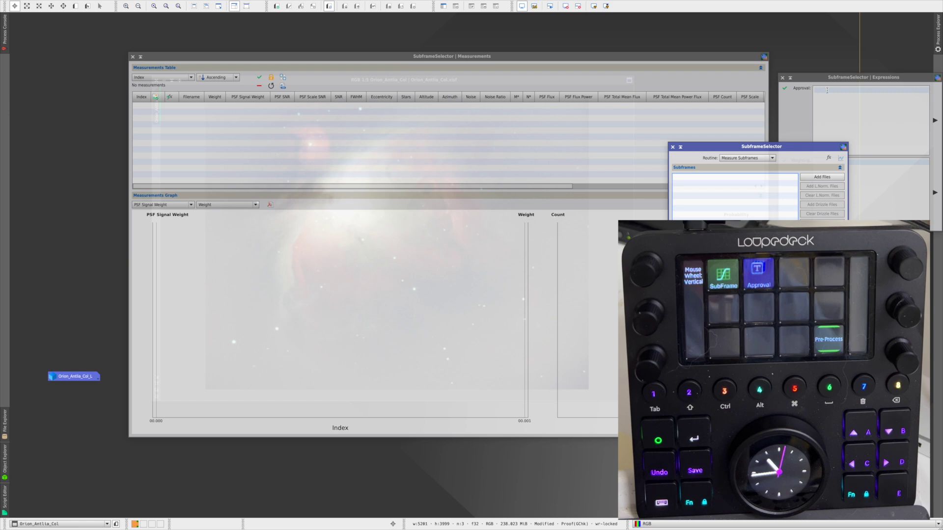
pyautogui.click(824, 92)
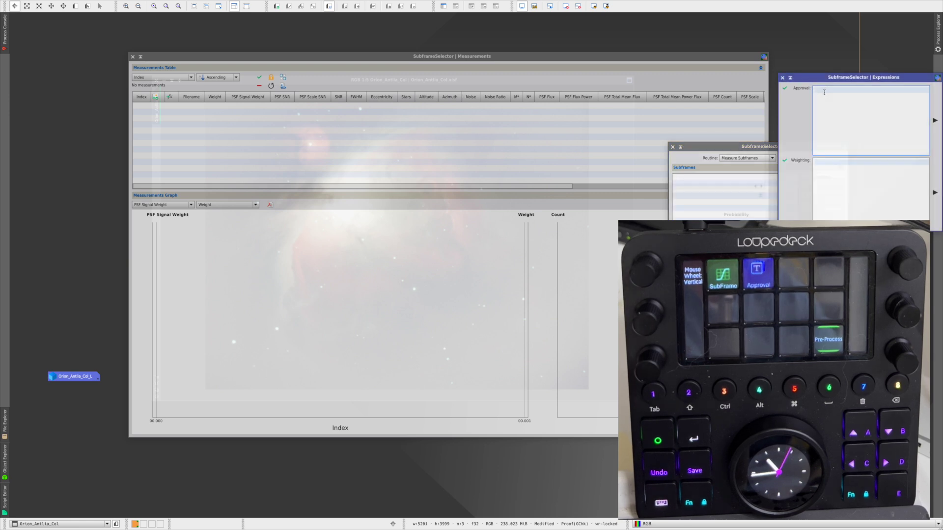
pyautogui.write('StarsSigma > -2 && FWHMSigma < 2 && PSFSNRSigma < 2 && PSFSignalWeightSigma < 2')
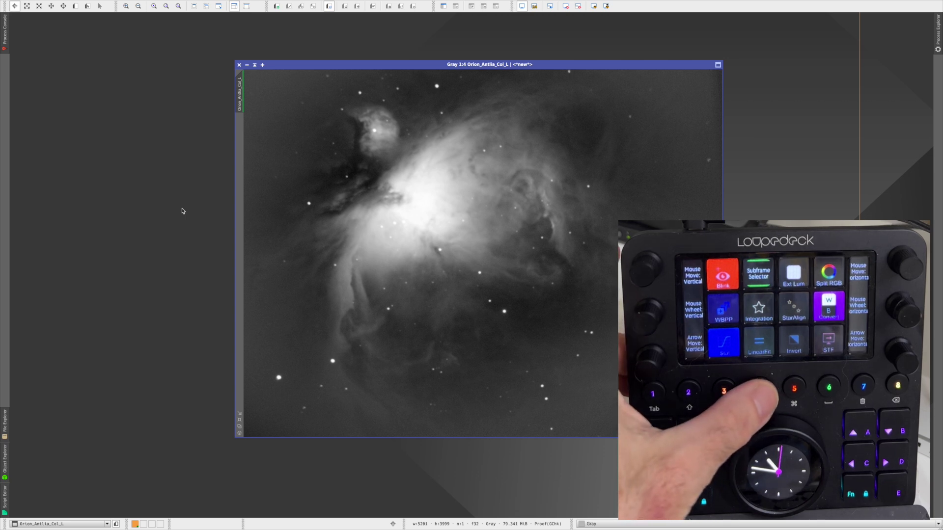
# - Cycle through the open image windows, ending on the luminance image Orion_Antlia_Col_L
pyautogui.hotkey('ctrl', 'Tab')
pyautogui.hotkey('ctrl', 'Tab')
pyautogui.hotkey('ctrl', 'Tab')
pyautogui.hotkey('ctrl', 'Tab')
pyautogui.hotkey('ctrl', 'Tab')
pyautogui.hotkey('ctrl', 'Tab')
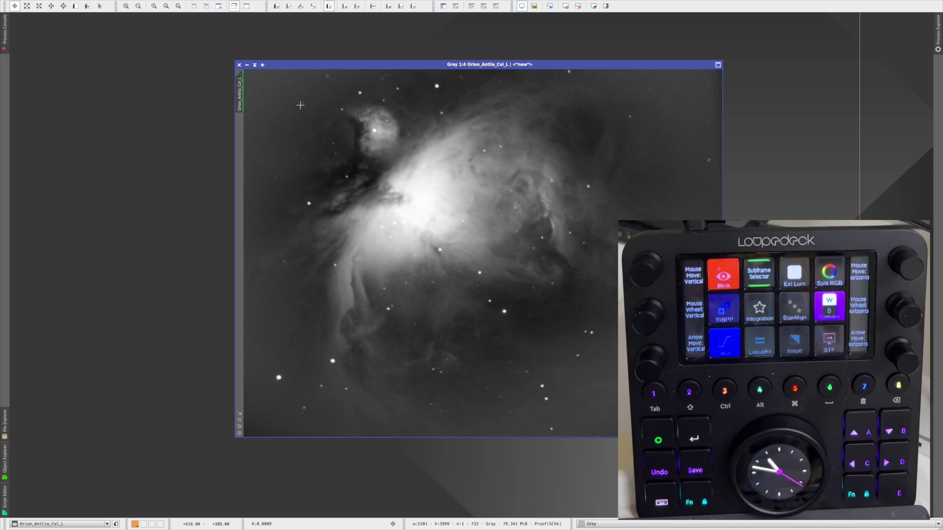
# - Examine the nebula detail of the luminance image at 1:1 zoom, using the pan and readout modes
pyautogui.moveTo(274, 356); pyautogui.dragTo(312, 273)
pyautogui.hotkey('ctrl', '1')
pyautogui.moveTo(379, 294); pyautogui.dragTo(380, 294)
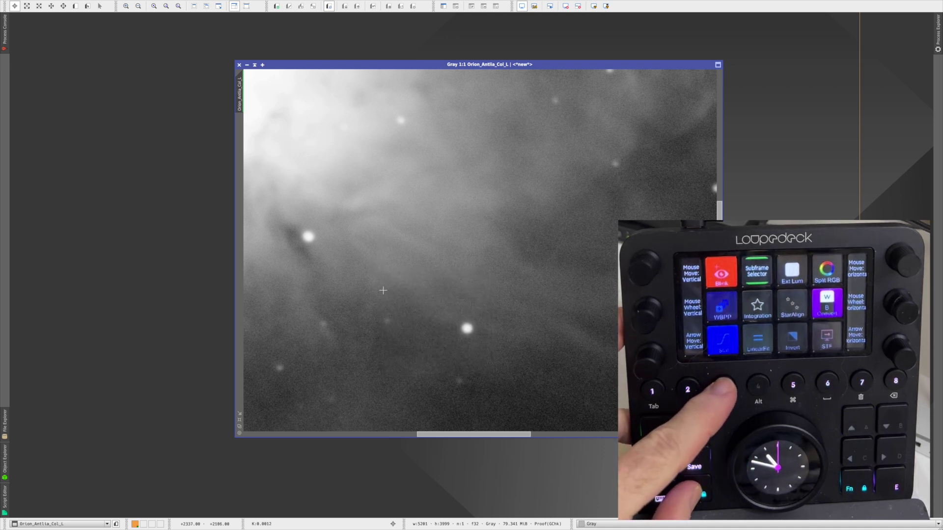
pyautogui.hotkey('alt', 'p')
pyautogui.moveTo(392, 257); pyautogui.dragTo(377, 271)
pyautogui.hotkey('alt', 'r')
pyautogui.click(466, 274)
pyautogui.moveTo(466, 274); pyautogui.dragTo(468, 190)
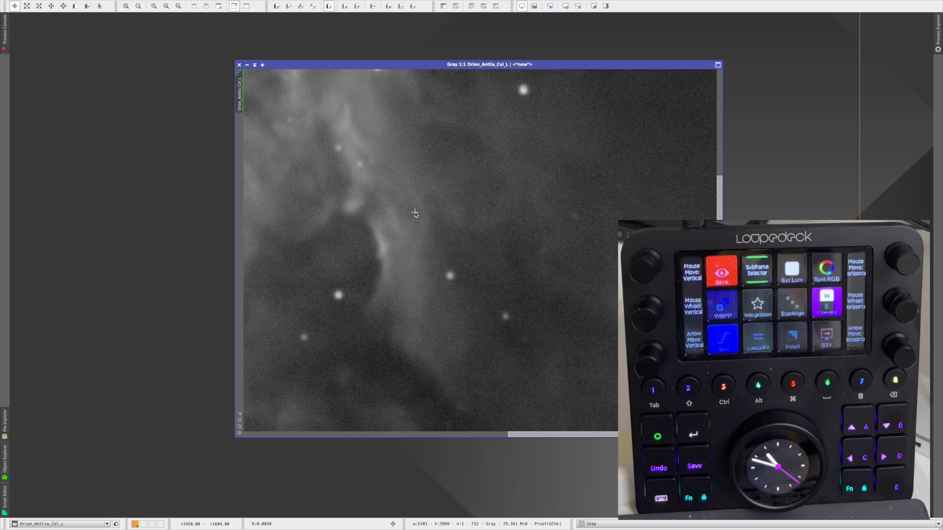
# - Create a small rectangular preview over the bright nebula edge and adjacent dark background in the luminance image
pyautogui.hotkey('alt', 'n')
pyautogui.moveTo(383, 173); pyautogui.dragTo(481, 265)
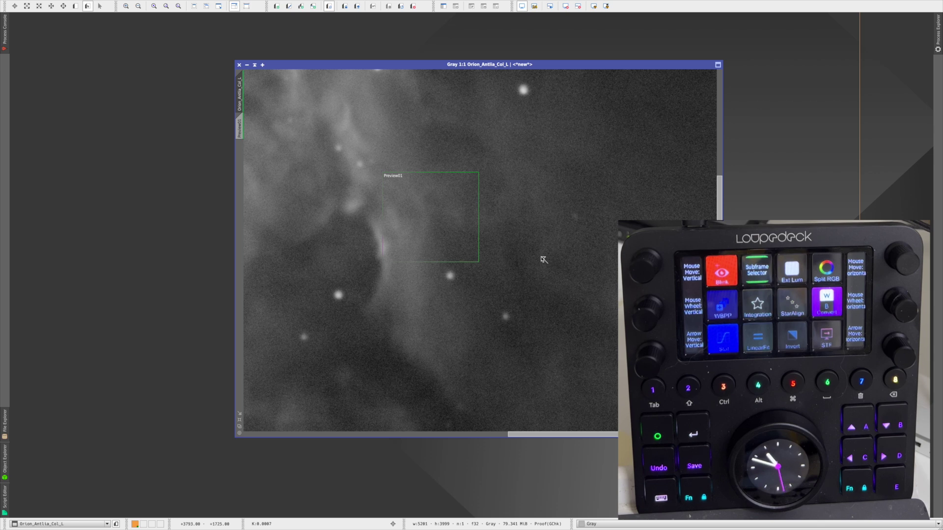